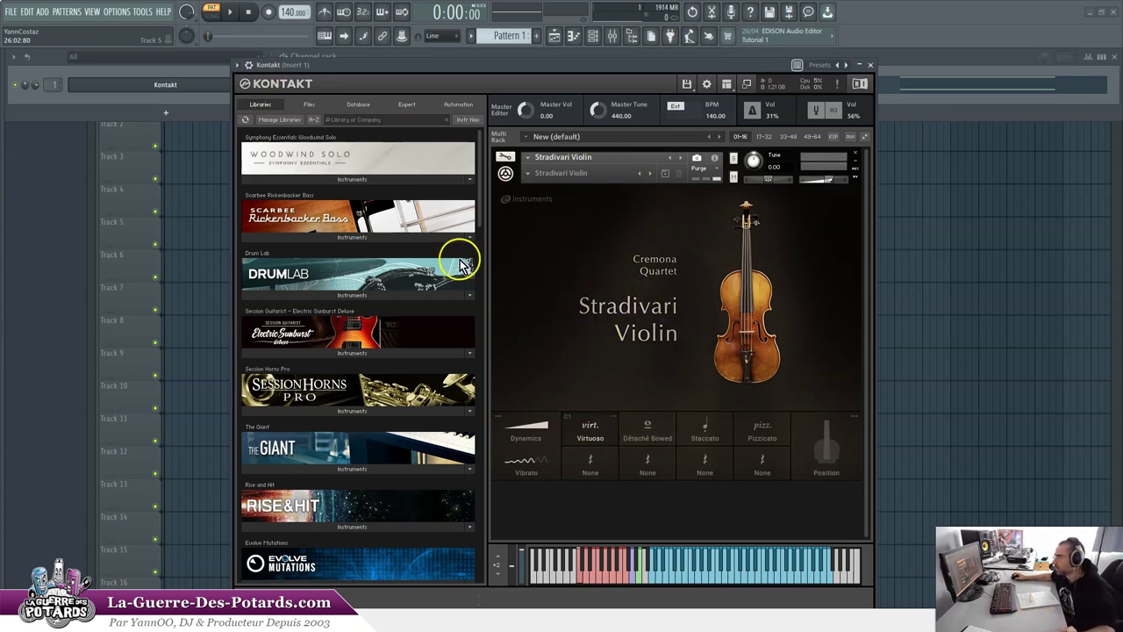
Switch the Stradivari Violin through the Détaché Bowed, Staccato and Pizzicato articulations and return it to Virtuoso
click(646, 434)
click(763, 439)
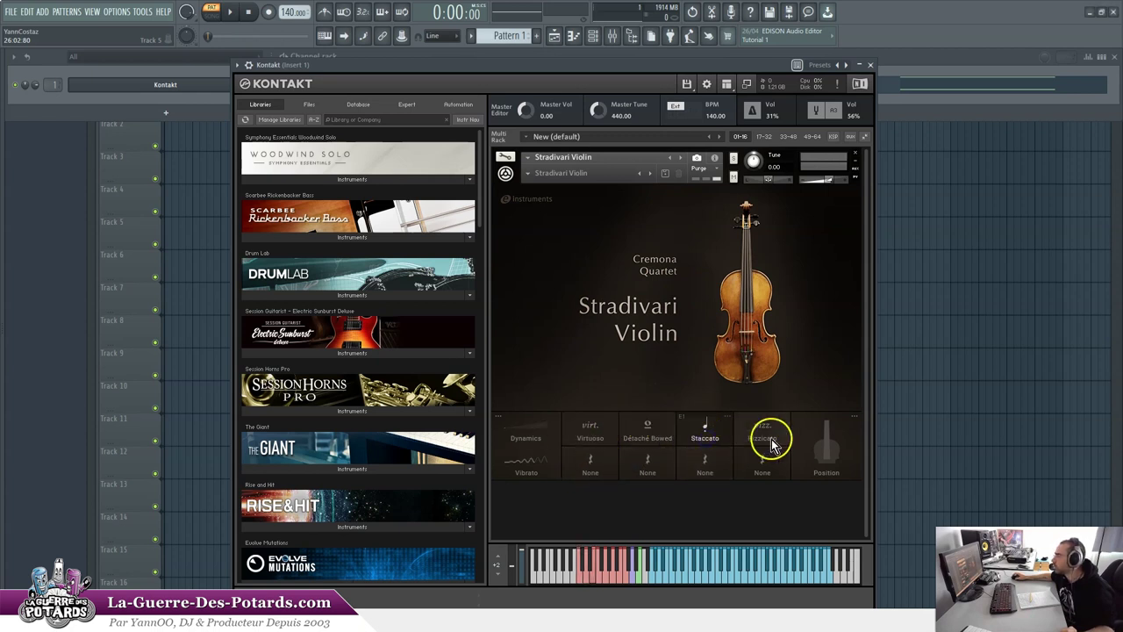
click(594, 436)
click(574, 326)
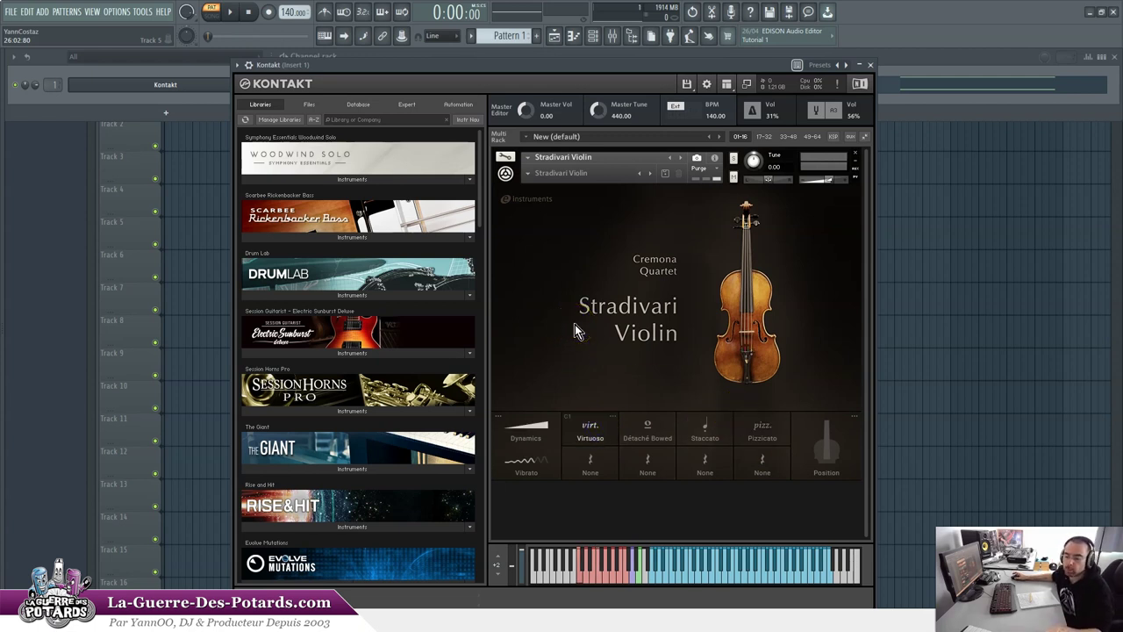
click(589, 436)
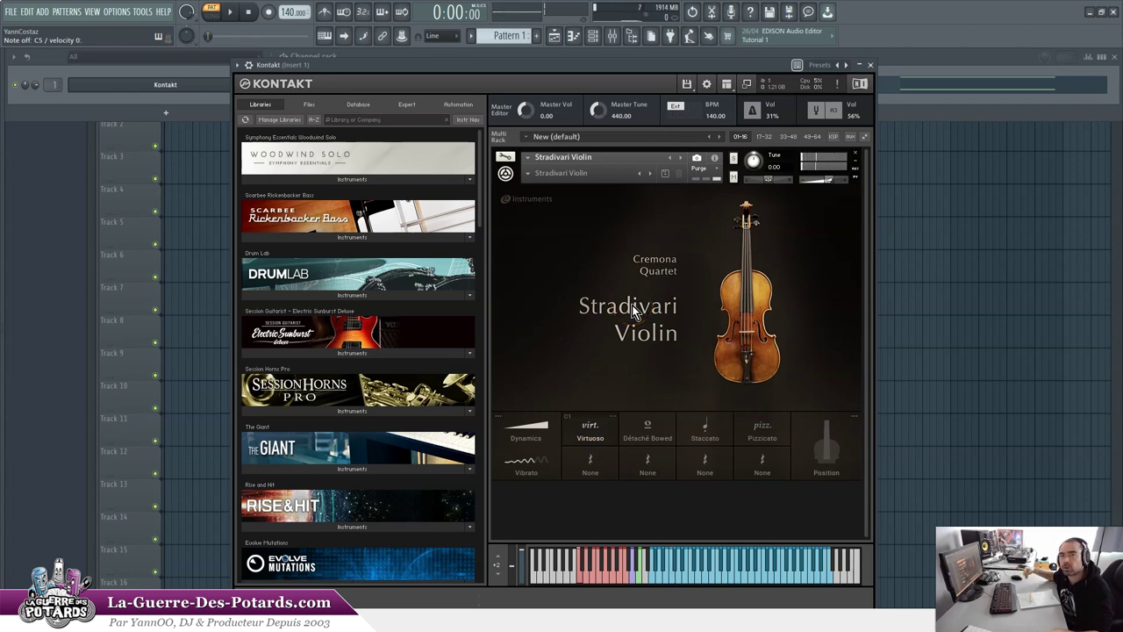
Audition the violin on C5 with the Détaché Bowed, Staccato and Pizzicato articulations
click(647, 430)
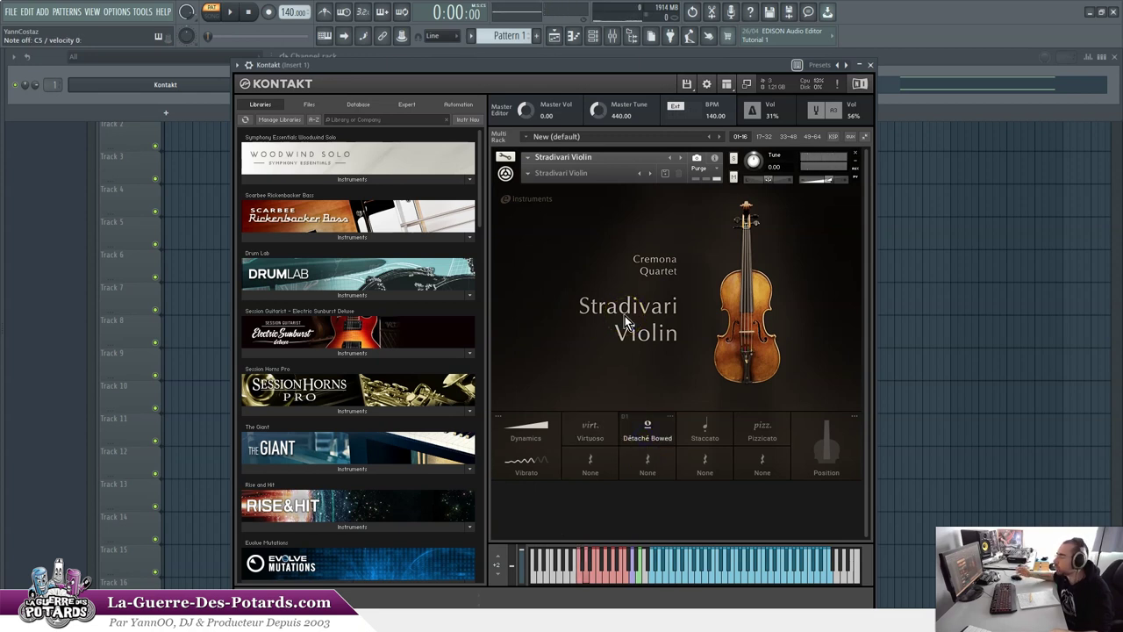
click(727, 443)
click(583, 401)
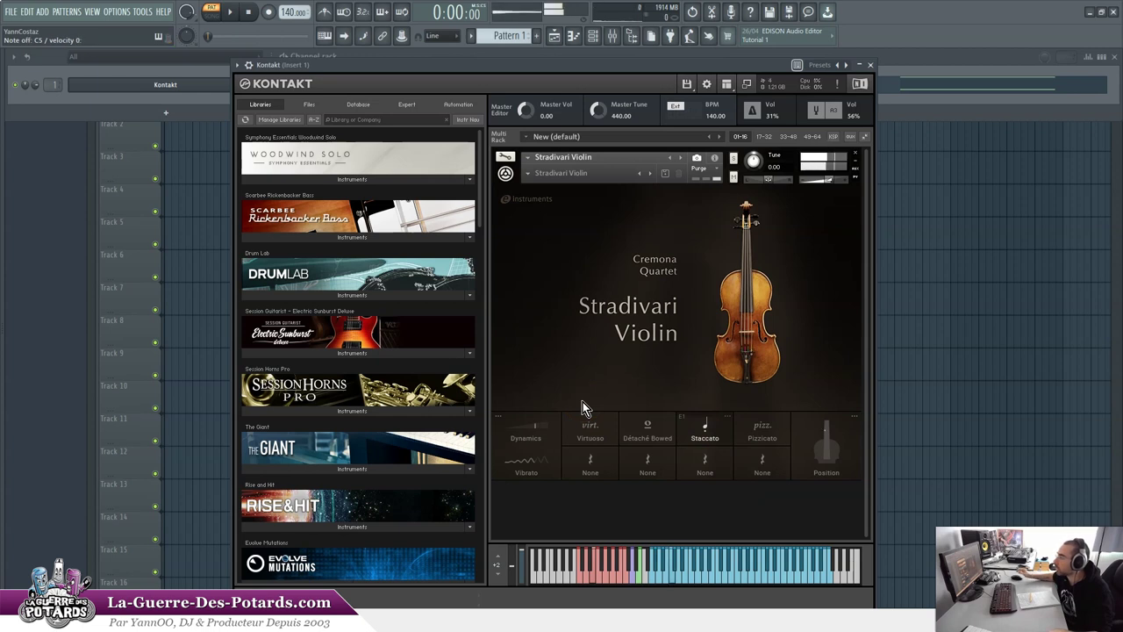
click(759, 437)
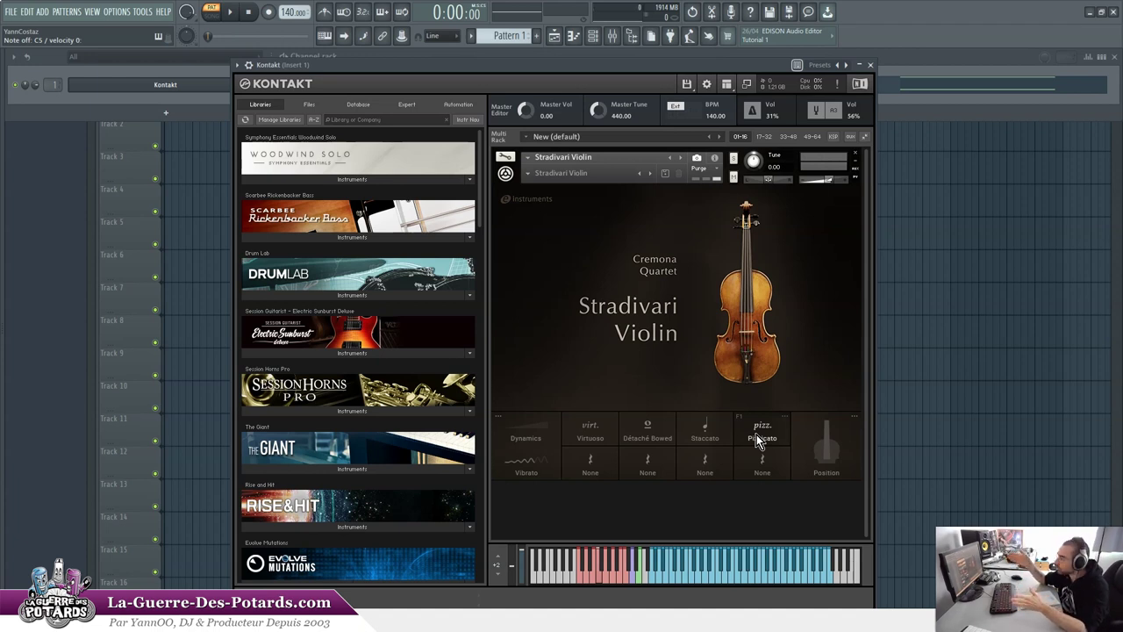
Change the violin's articulation manually among Virtuoso, Détaché Bowed and Pizzicato
click(597, 439)
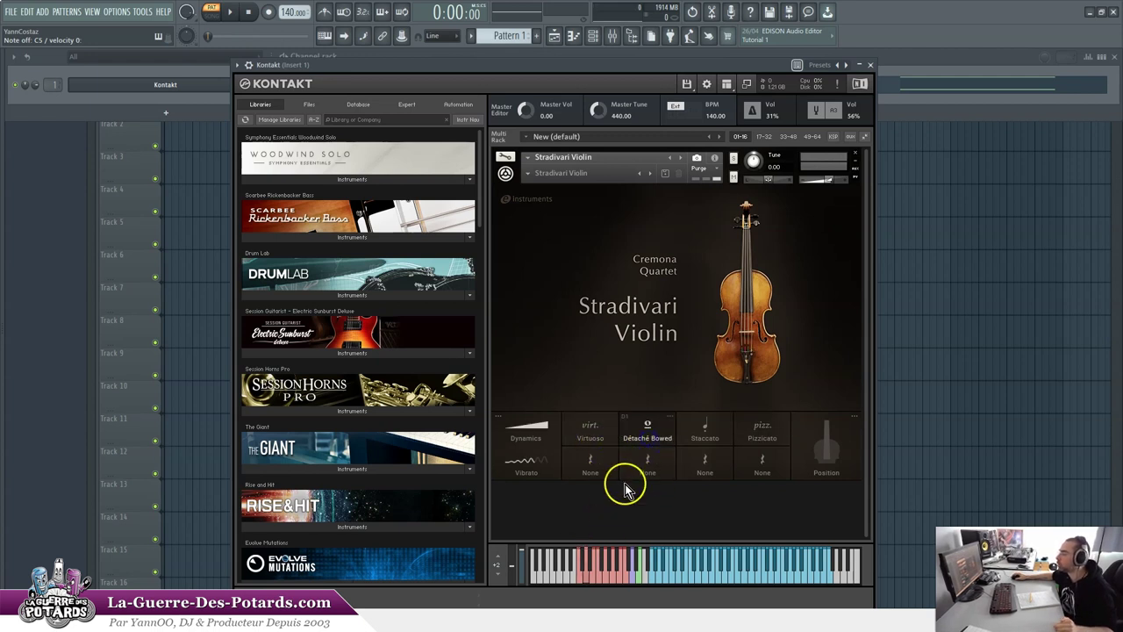
click(763, 436)
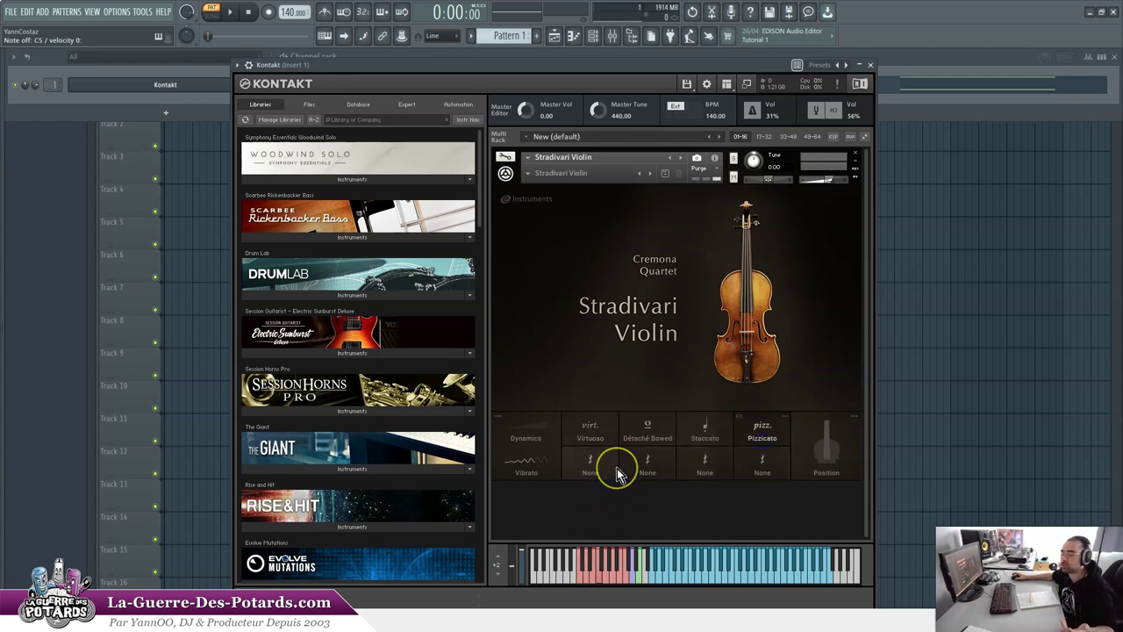
click(599, 449)
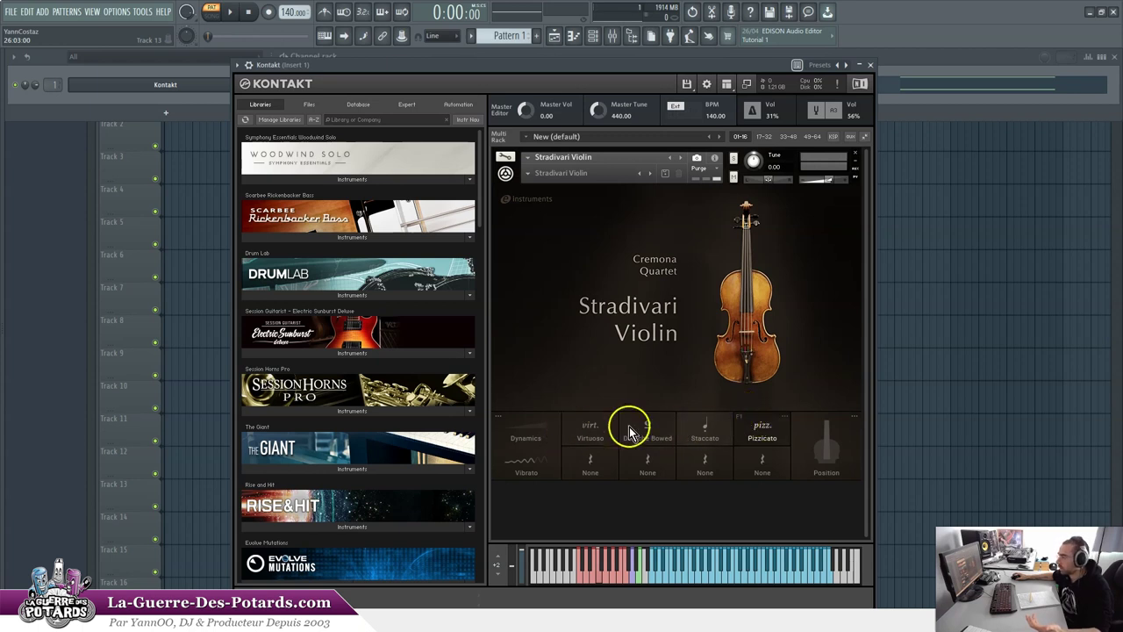
Trigger the red keyswitches from C3 upward on Kontakt's keyboard to change articulations, finishing on Pizzicato
click(580, 578)
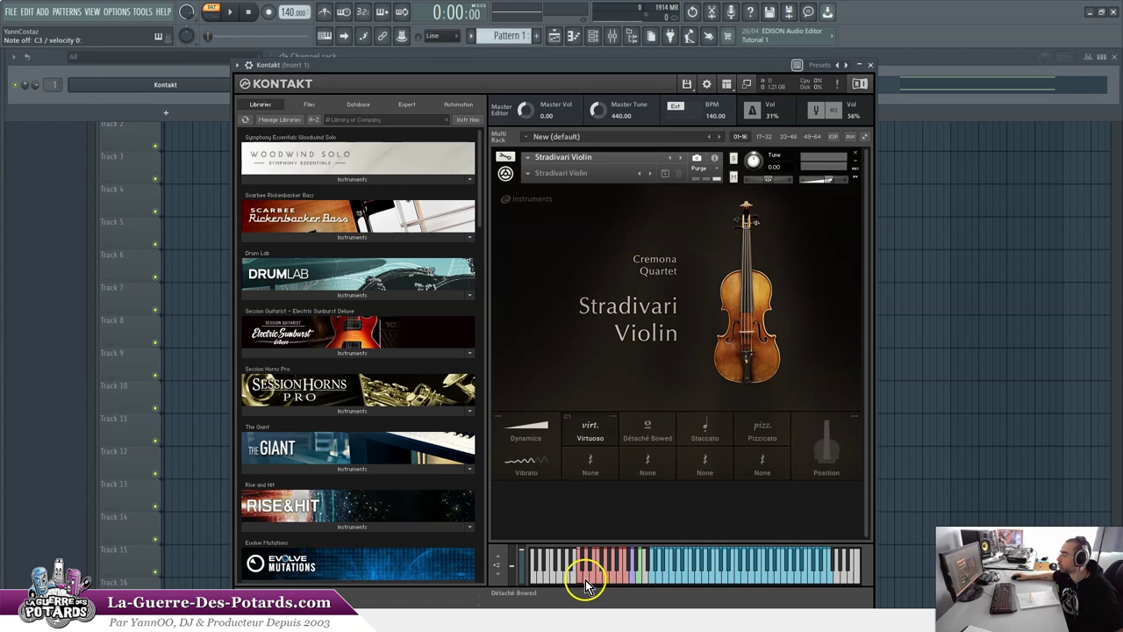
click(586, 581)
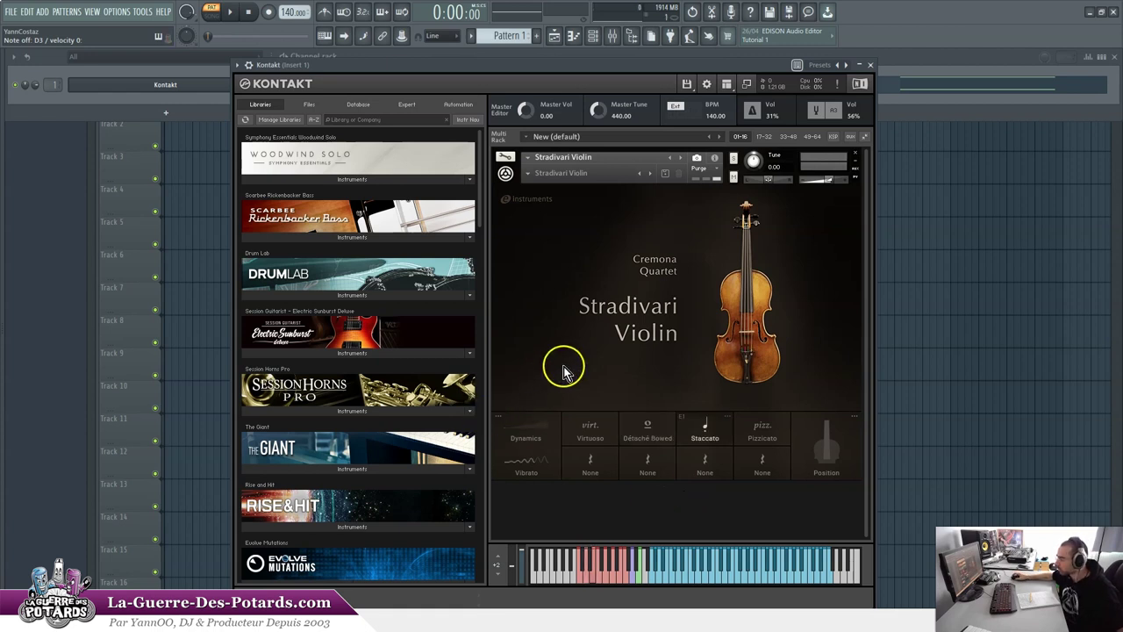
click(774, 438)
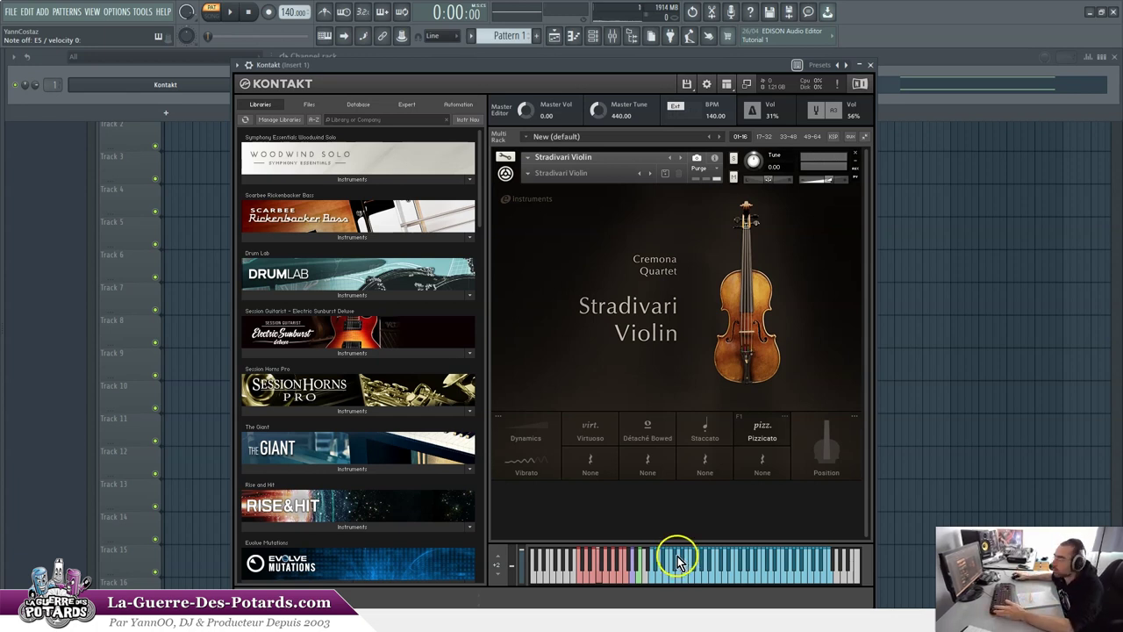
Open the Kontakt channel's pattern in the piano roll, audition its C5 note and inspect the C3 to F3 keyswitch notes
click(932, 56)
click(512, 85)
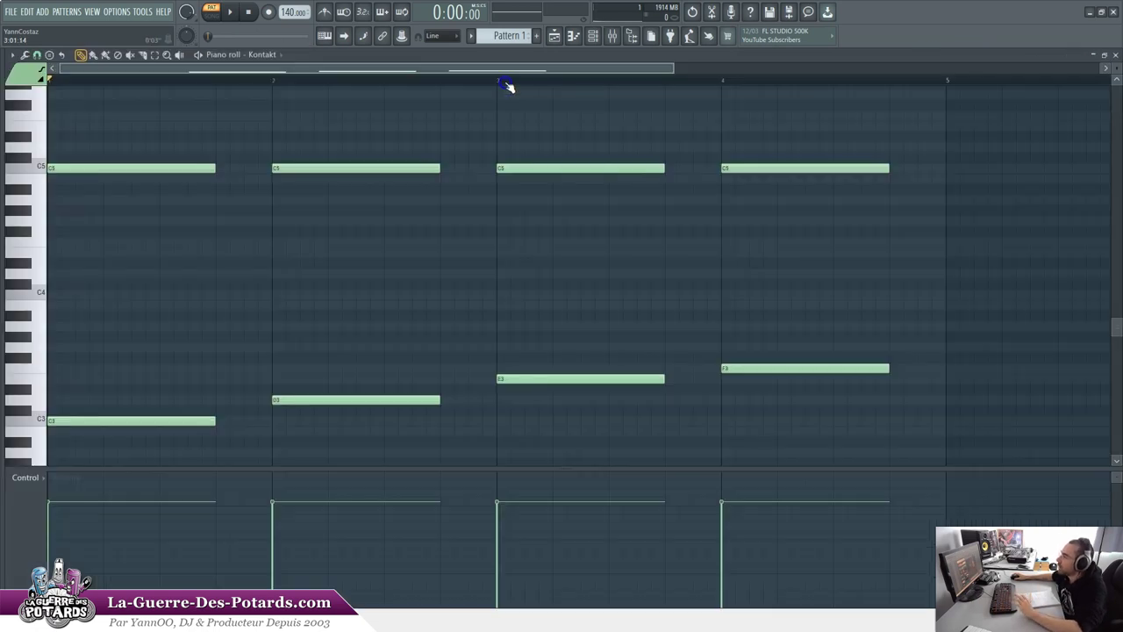
scroll(291, 222, up, 3)
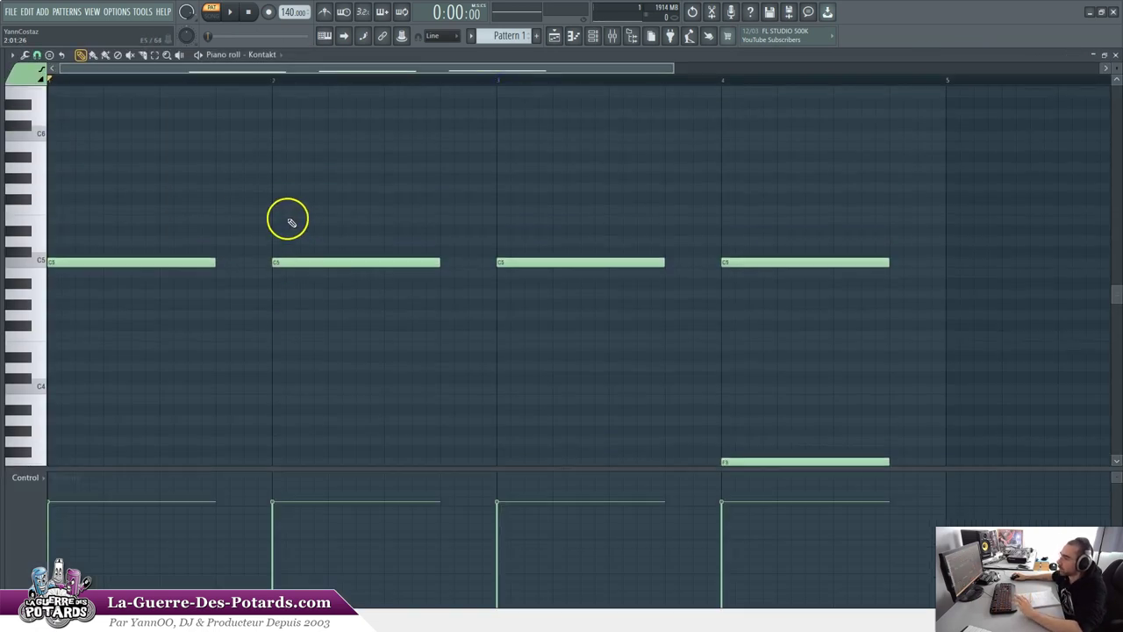
click(100, 262)
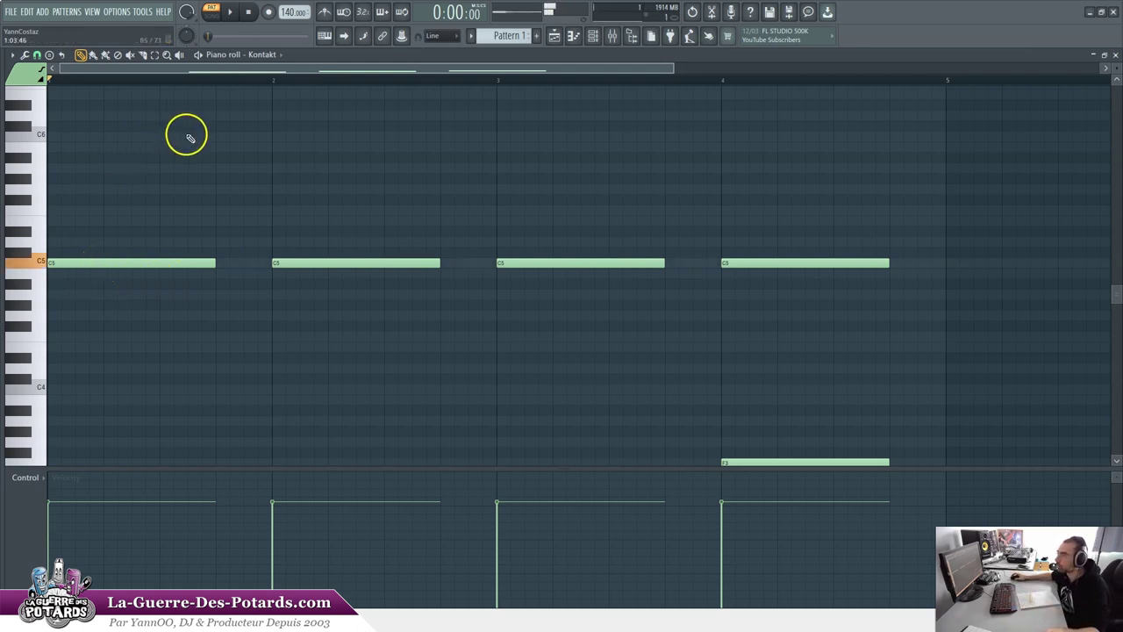
click(155, 264)
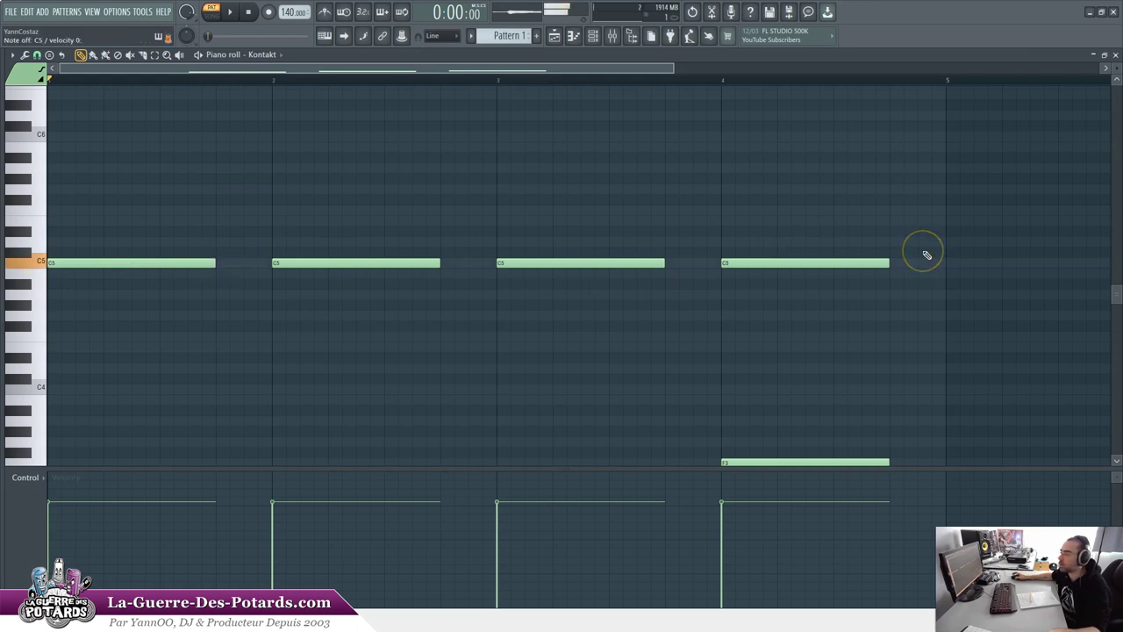
scroll(222, 326, down, 3)
scroll(222, 326, down, 6)
scroll(84, 307, up, 3)
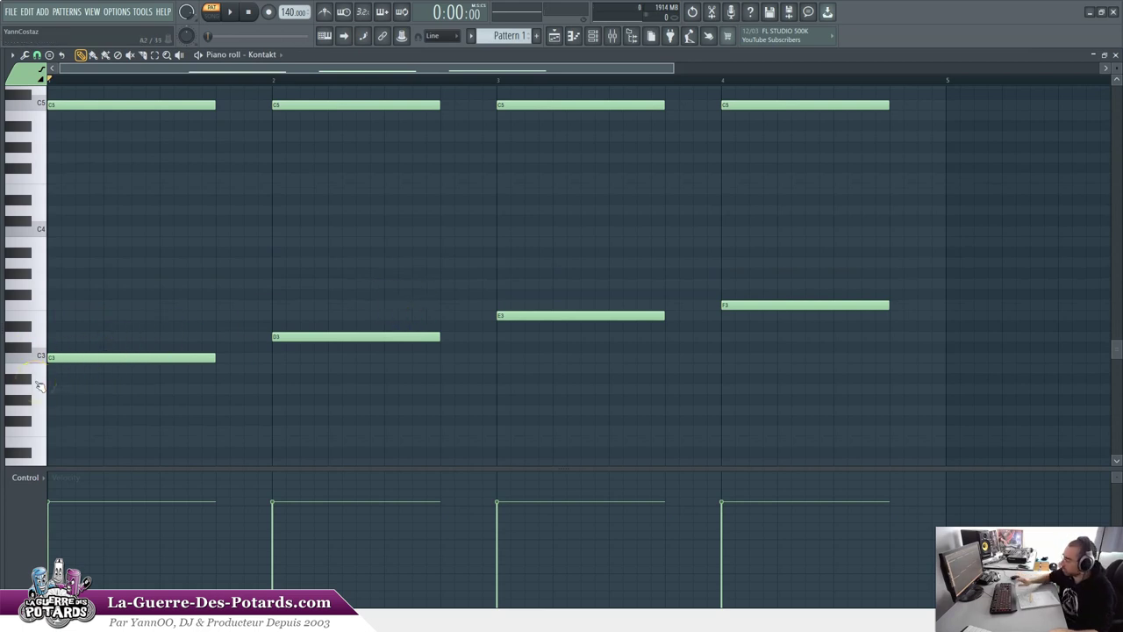
Bring back the channel rack and open the Kontakt instrument over the piano roll to view its active articulation
key(F9)
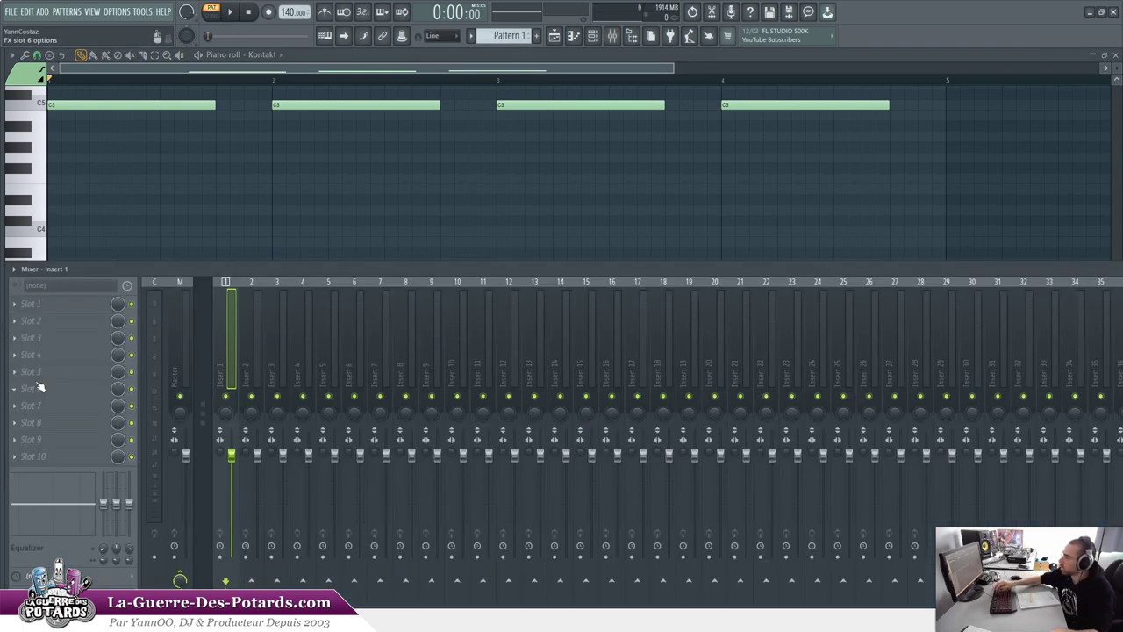
key(F9)
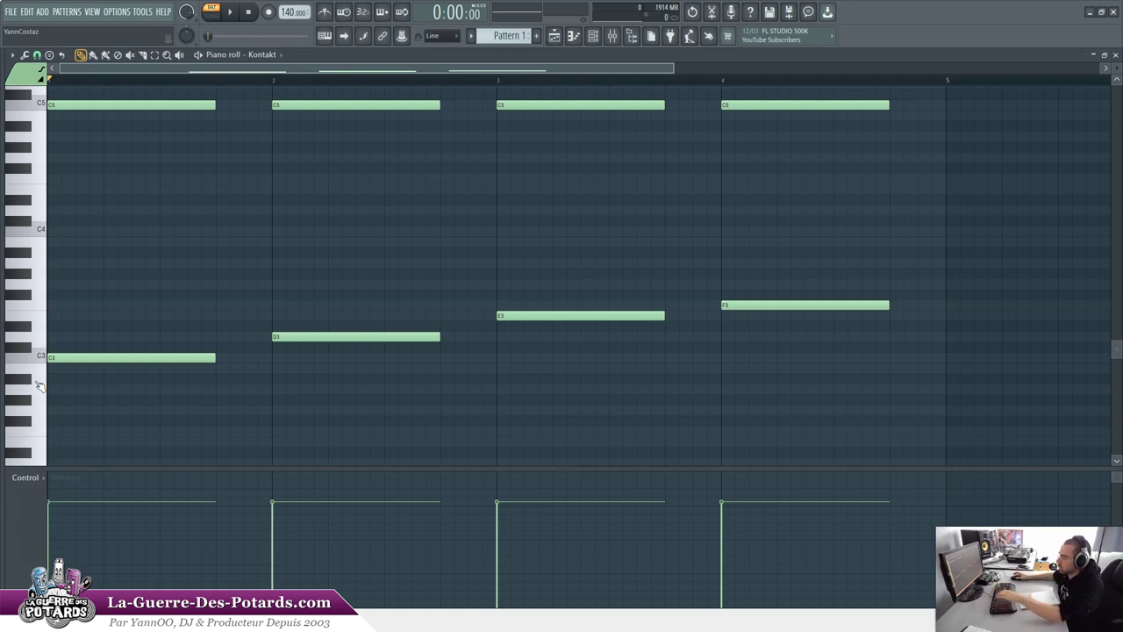
key(F6)
right_click(75, 254)
right_click(249, 190)
click(237, 84)
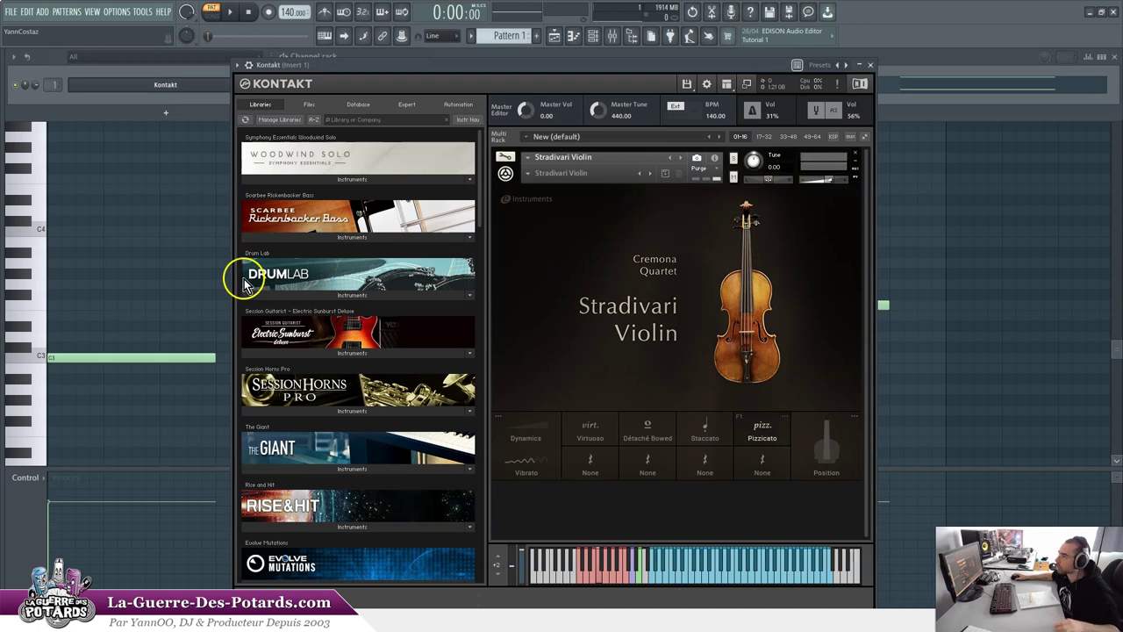
Trigger the C3 keyswitch from the piano roll keyboard and reopen Kontakt to check the active articulation
click(38, 355)
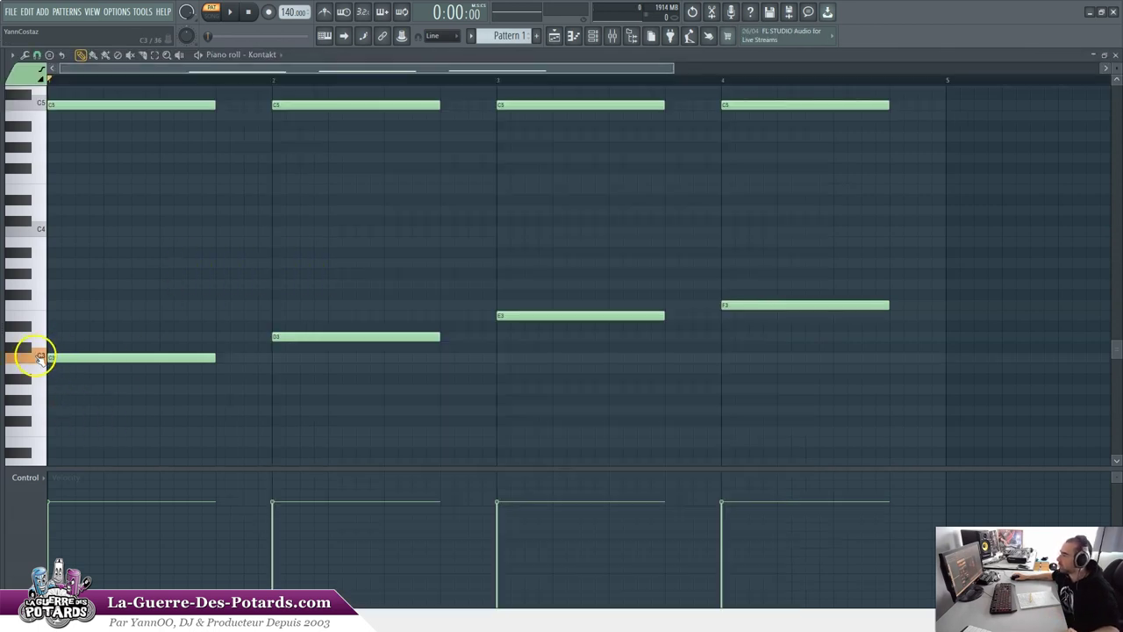
click(37, 355)
key(F9)
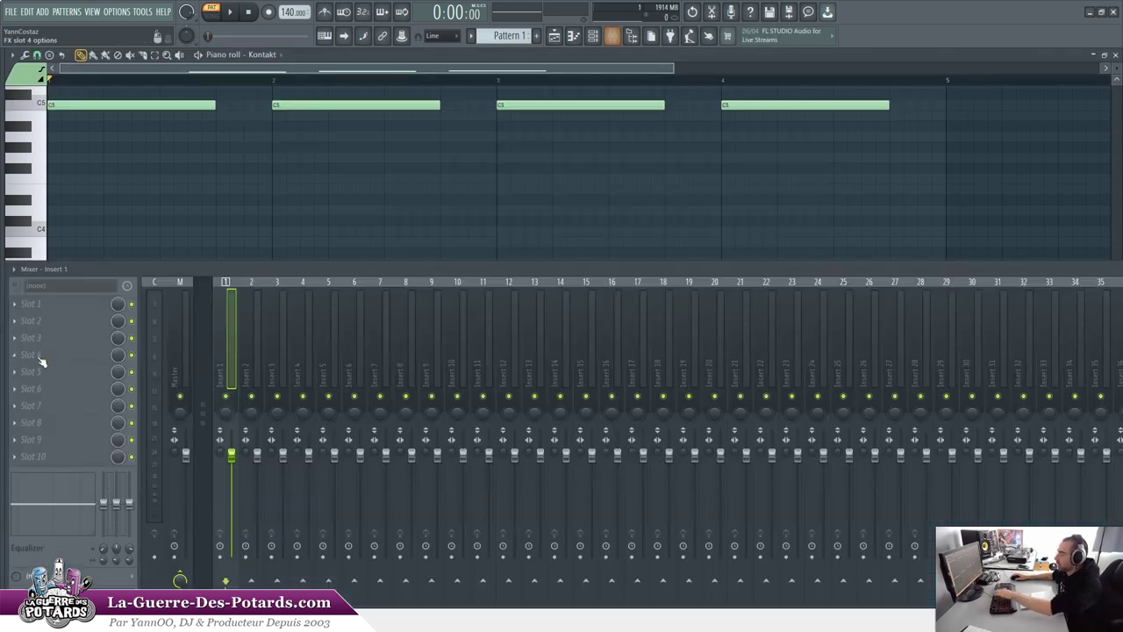
click(39, 357)
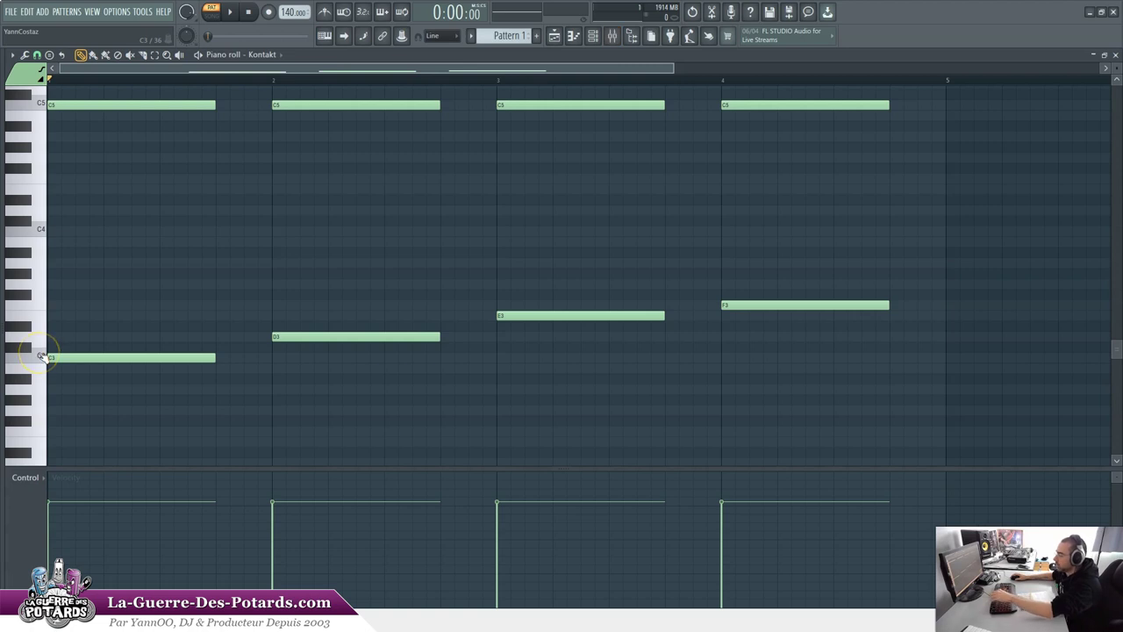
key(F6)
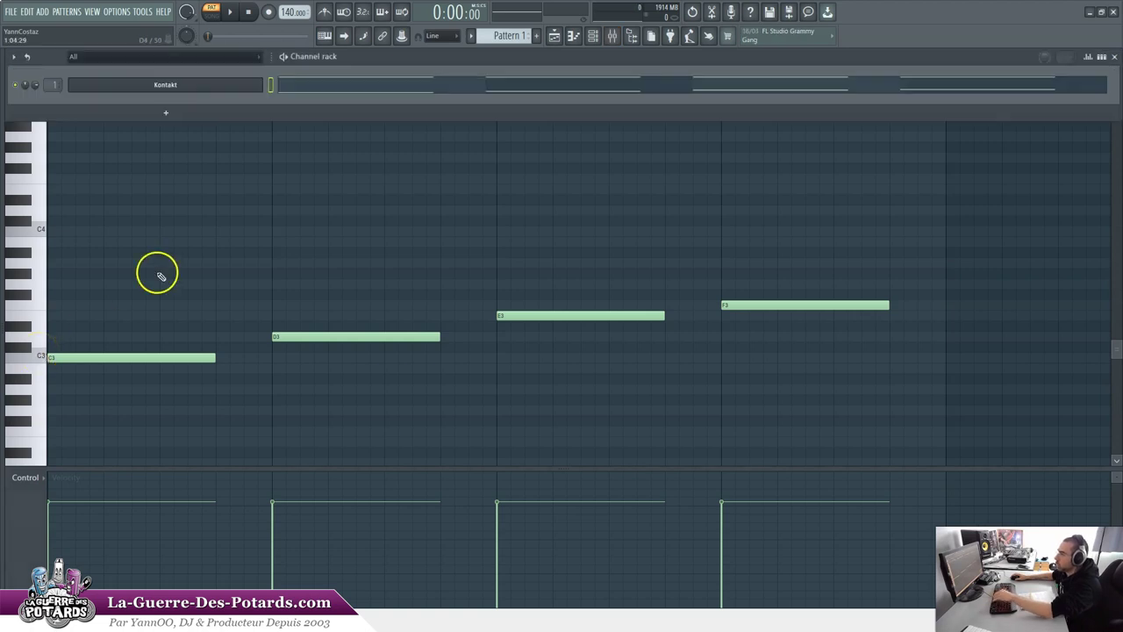
click(227, 86)
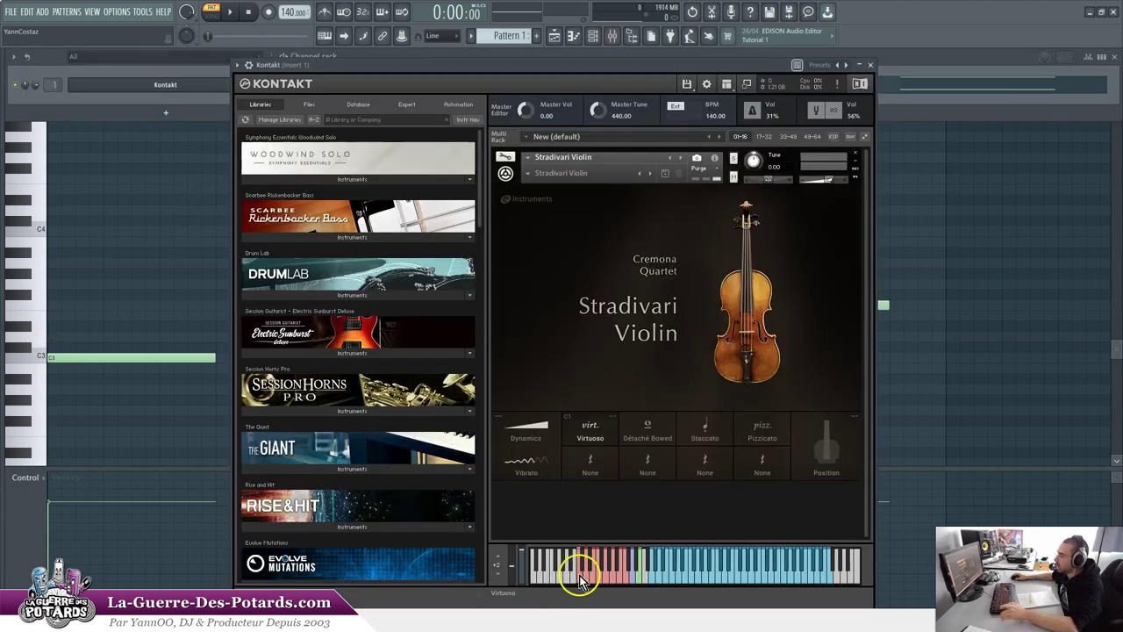
click(873, 63)
scroll(309, 445, up, 3)
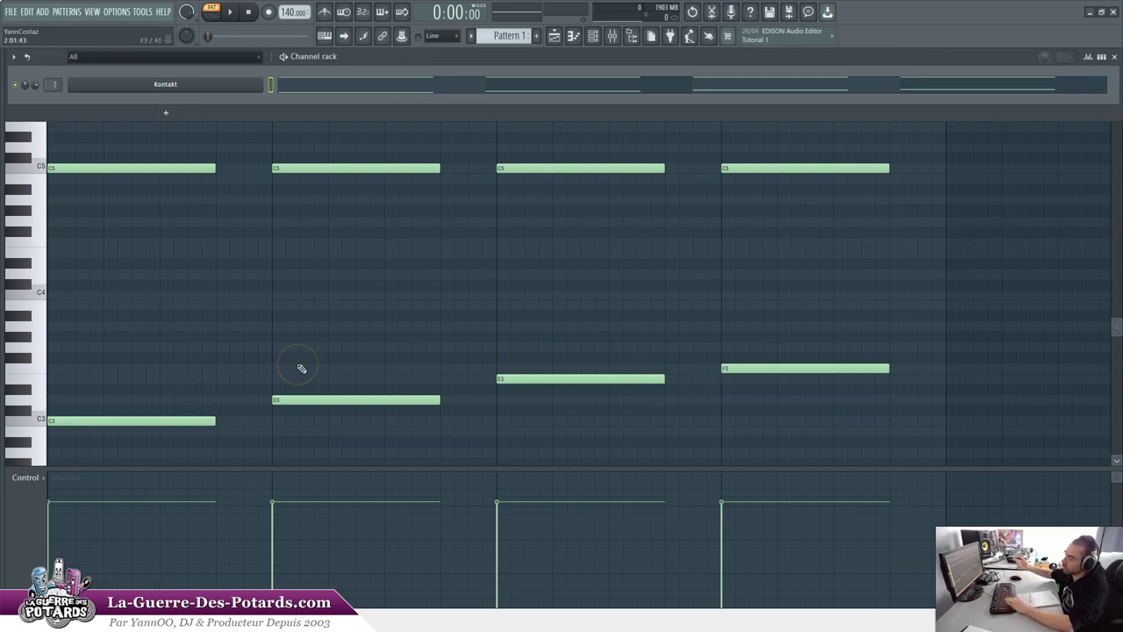
key(F9)
click(243, 313)
key(F9)
key(F5)
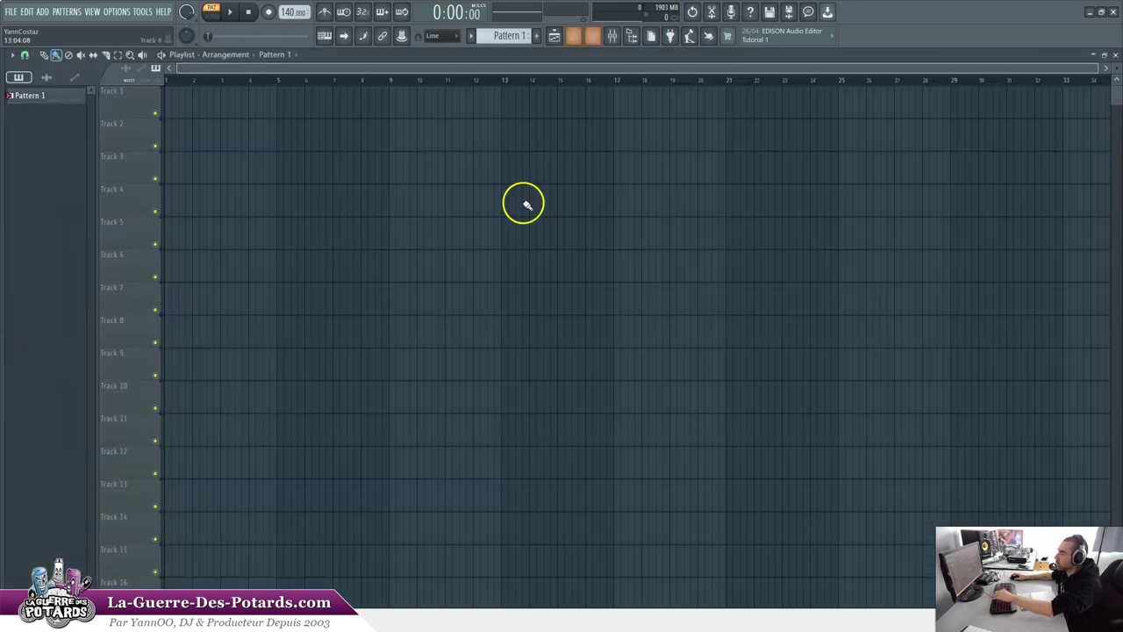
key(F5)
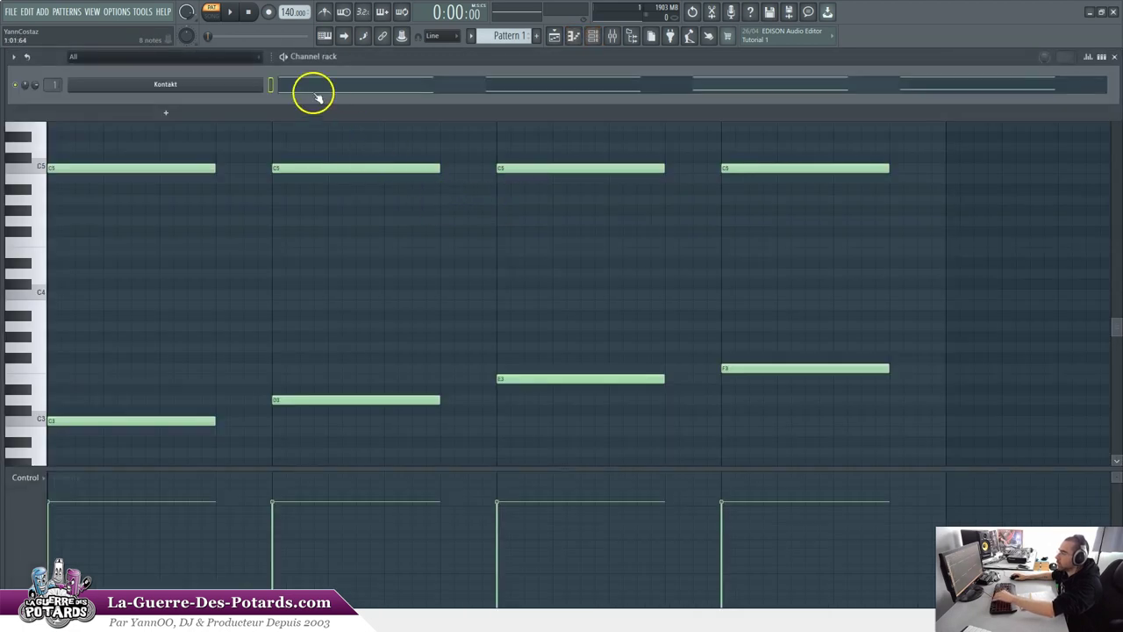
Play the pattern with Kontakt open to watch its articulations switch, close the instrument and stop playback
click(210, 88)
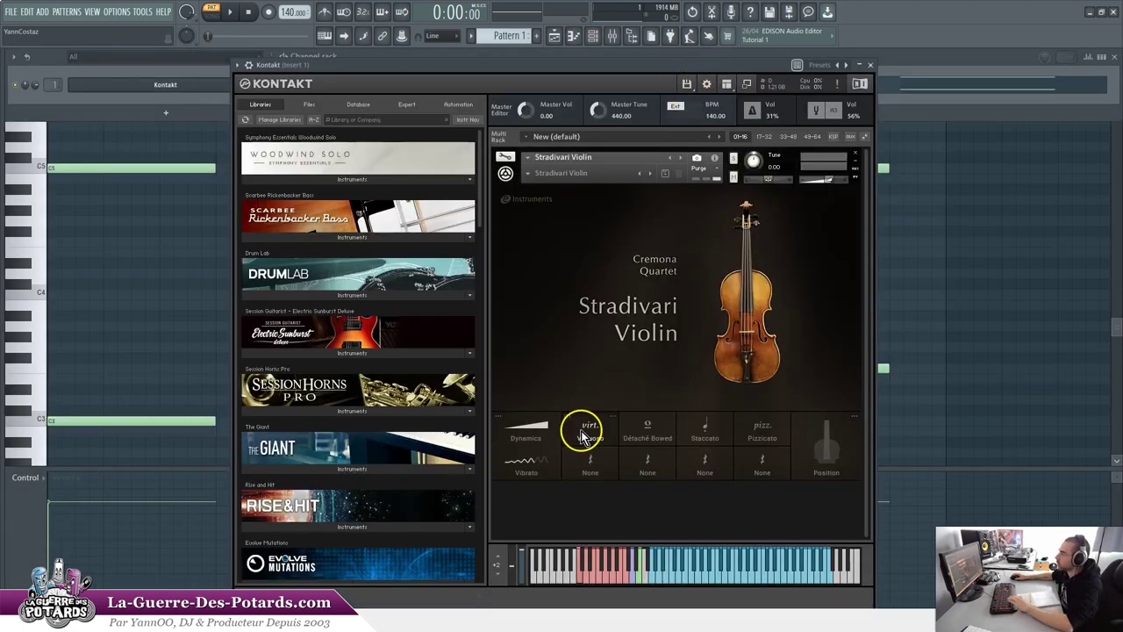
key(space)
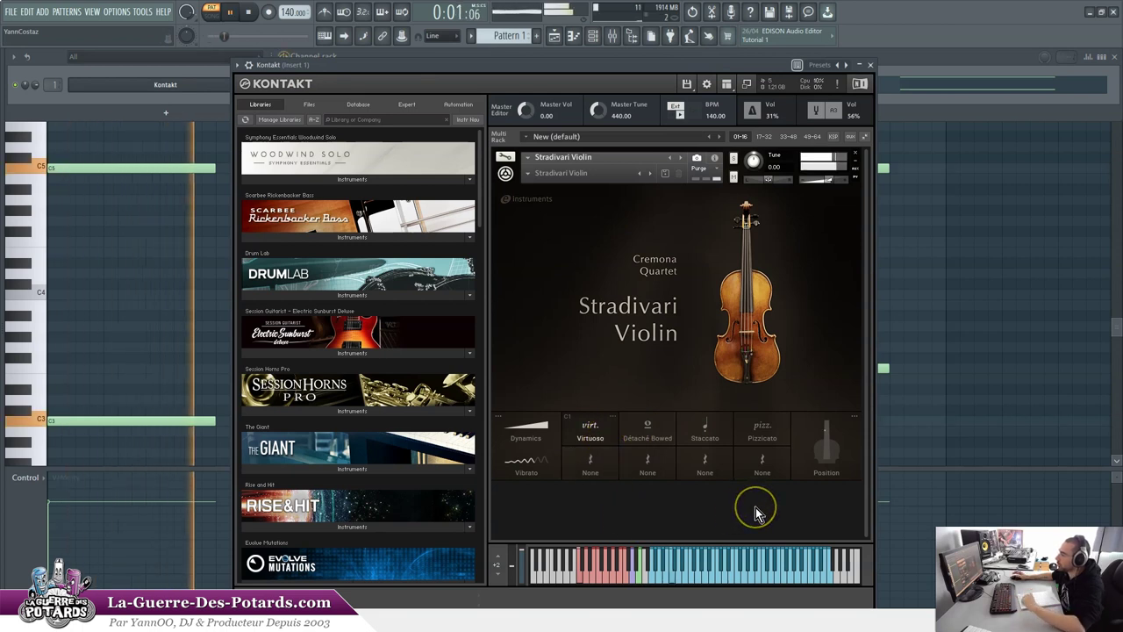
click(732, 445)
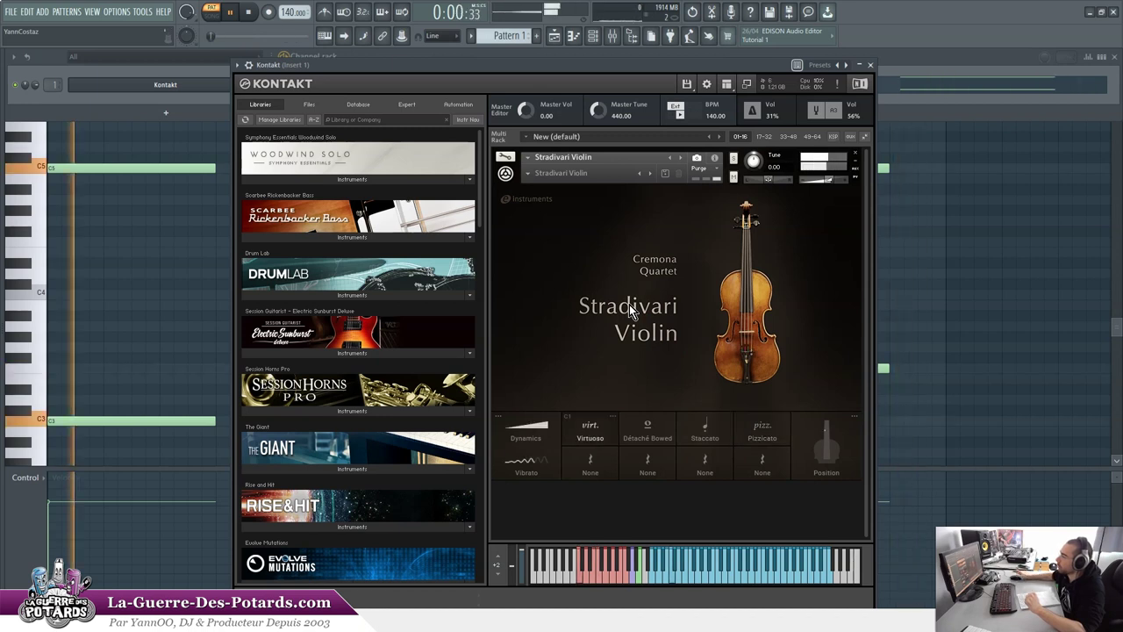
click(870, 66)
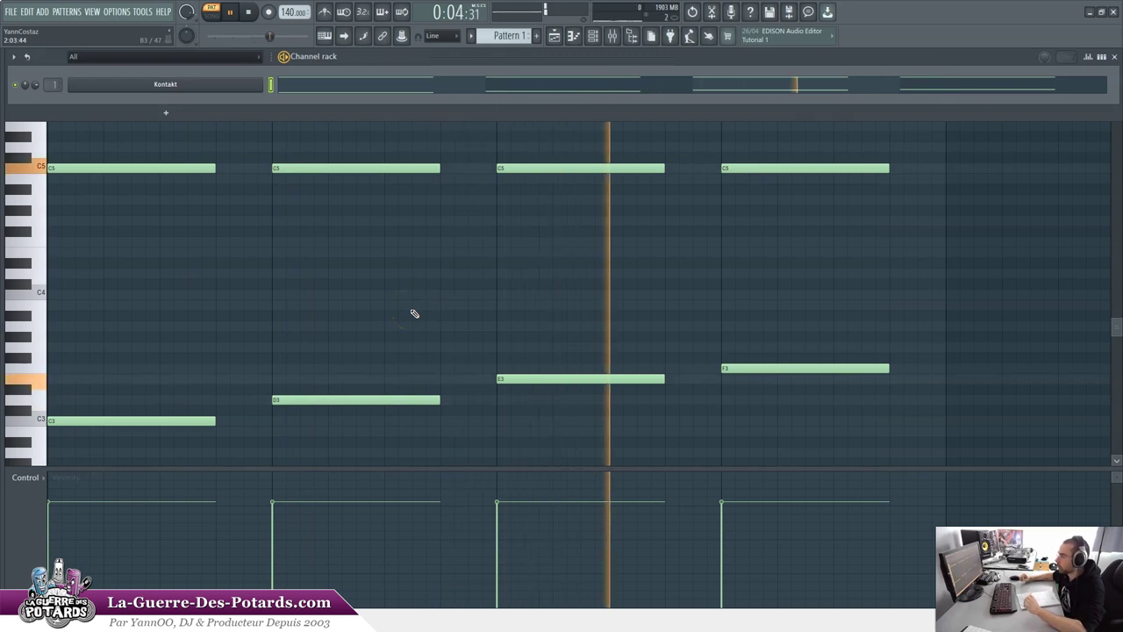
click(282, 105)
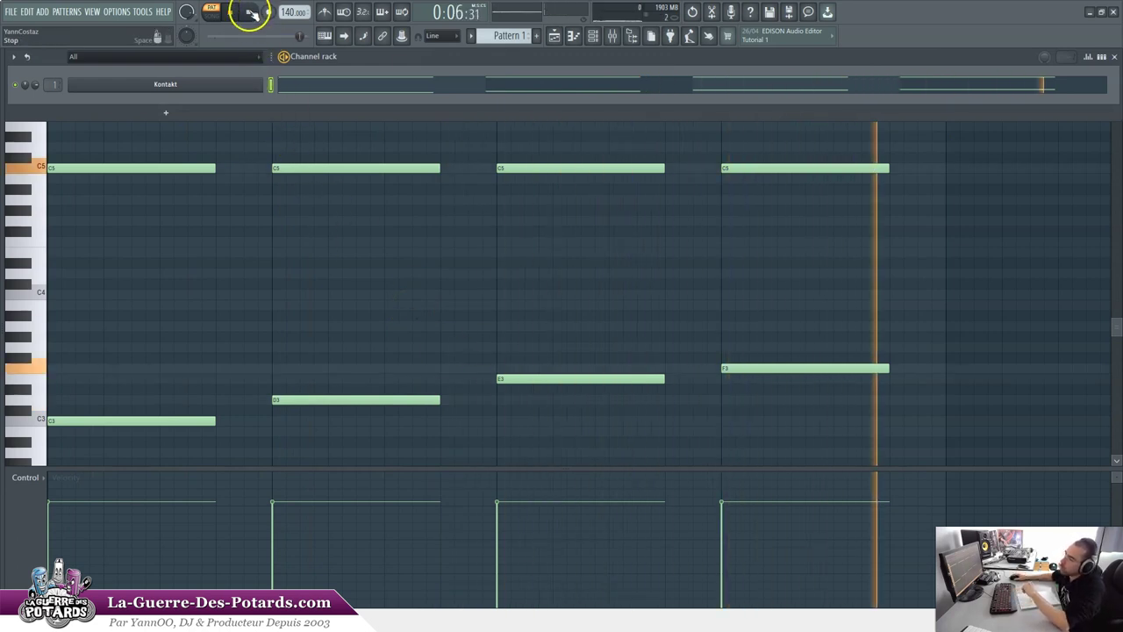
key(space)
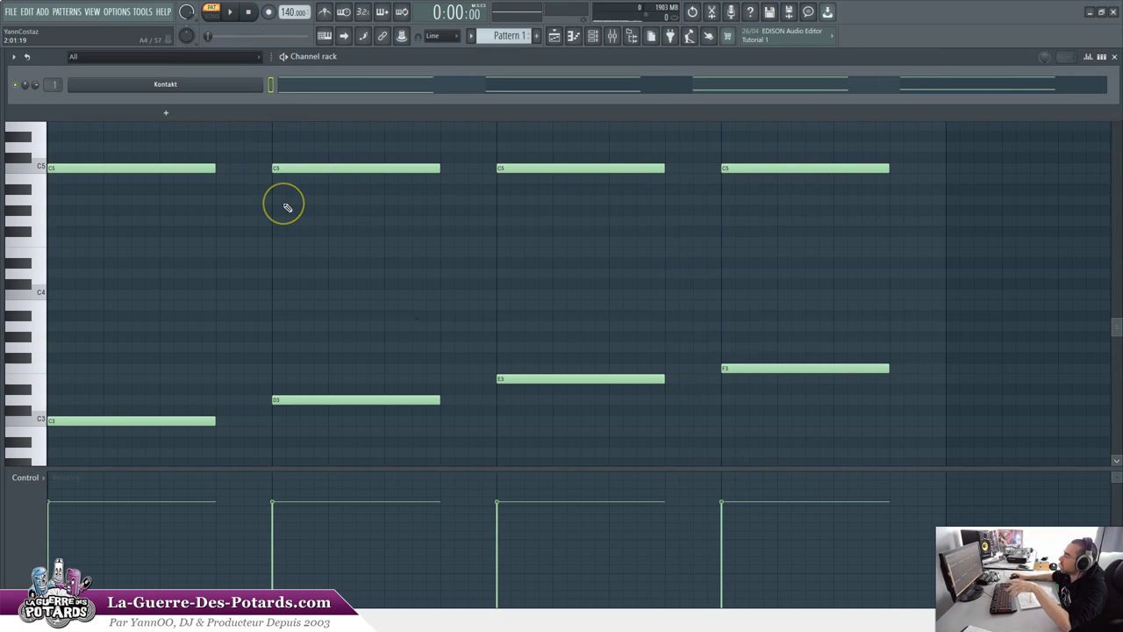
right_click(266, 231)
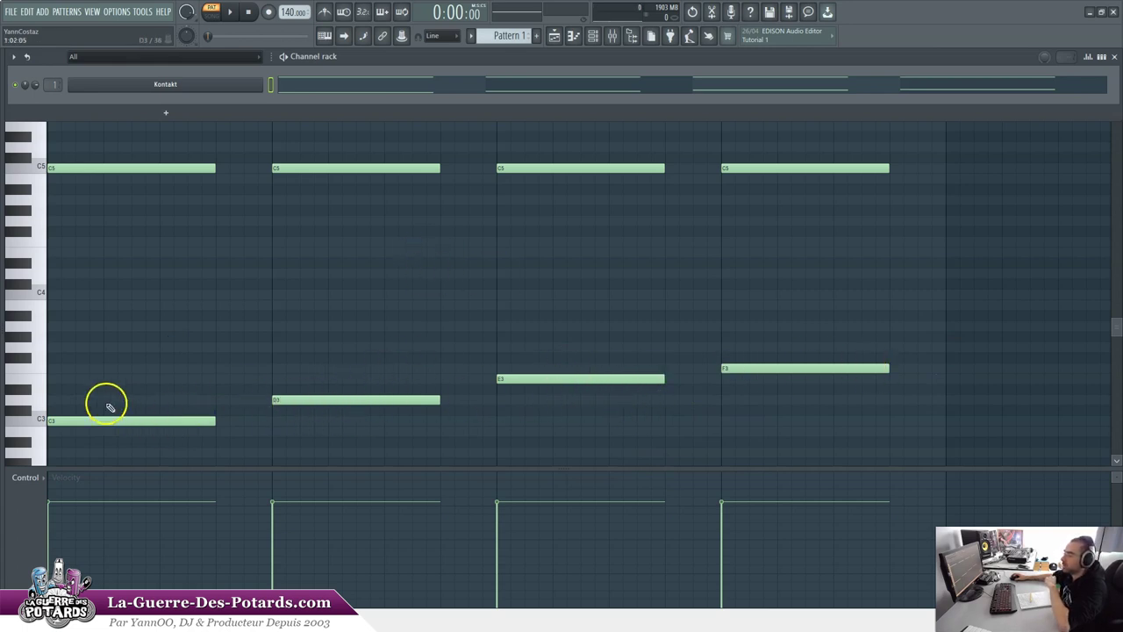
click(772, 368)
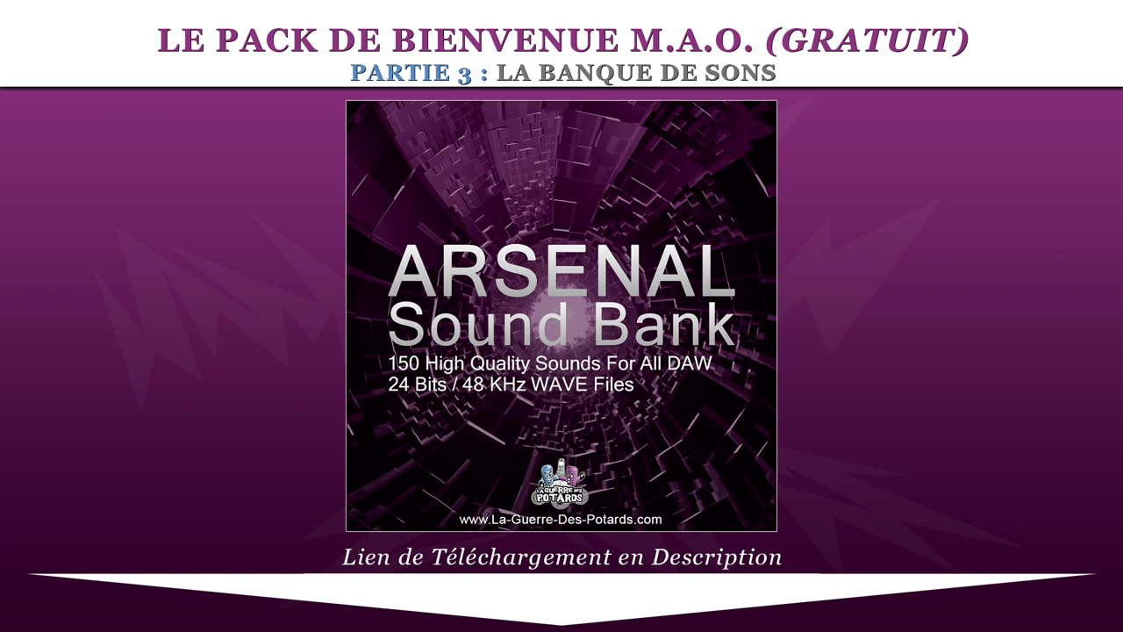
Switch to the web browser and examine the free M.A.O. welcome pack page, from the guide to the four videos
key(alt+Tab)
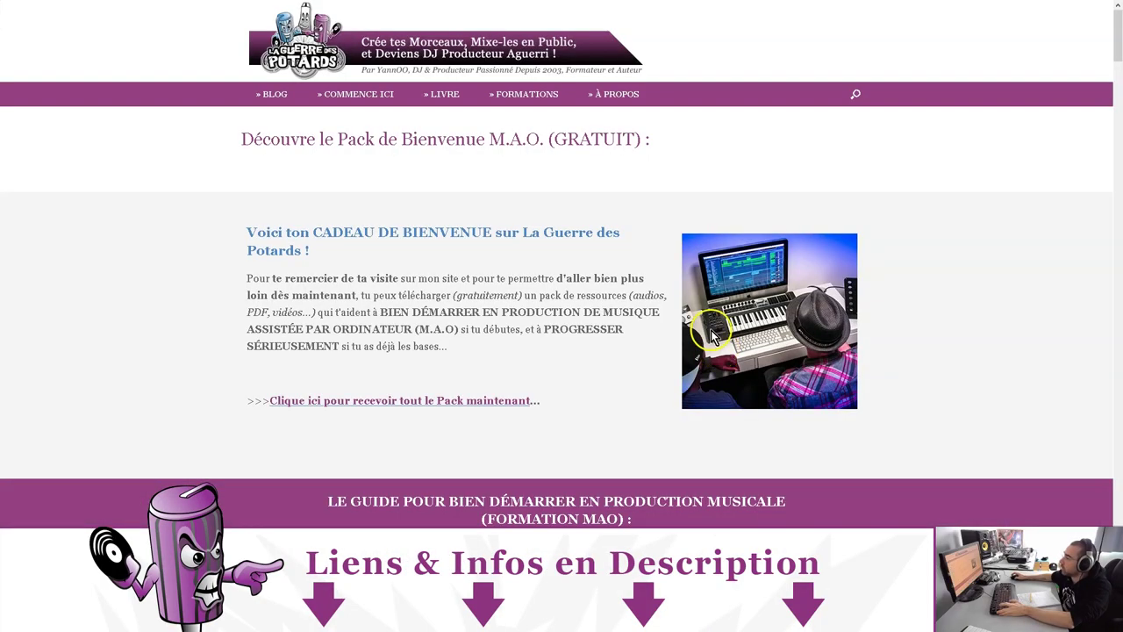
scroll(48, 224, up, 1)
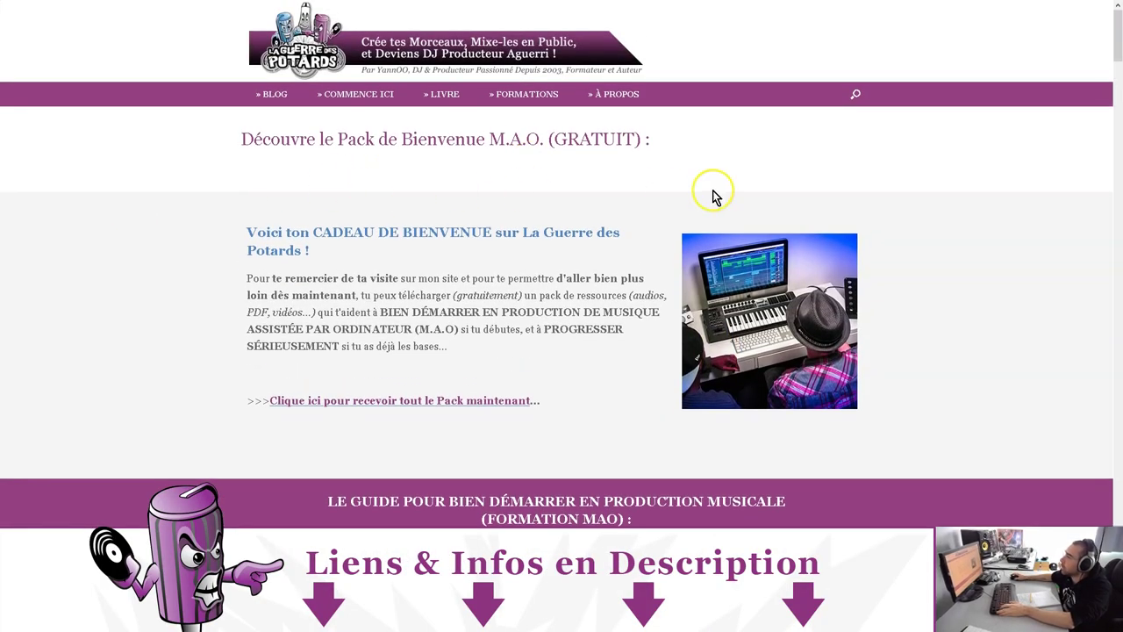
scroll(347, 265, down, 4)
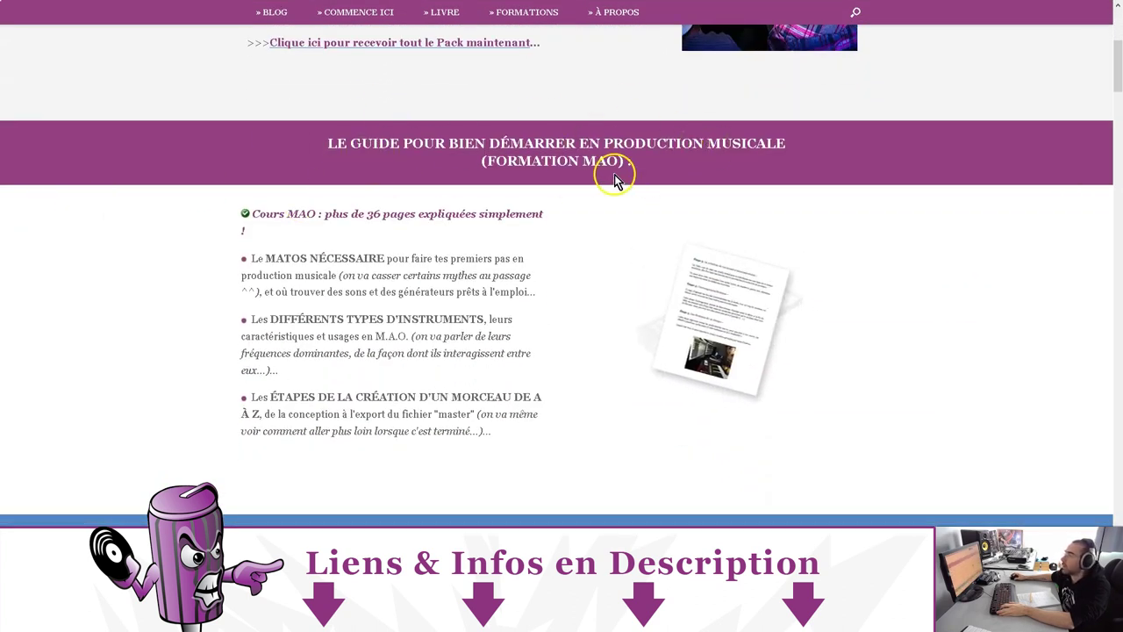
click(363, 196)
click(632, 299)
scroll(325, 251, down, 5)
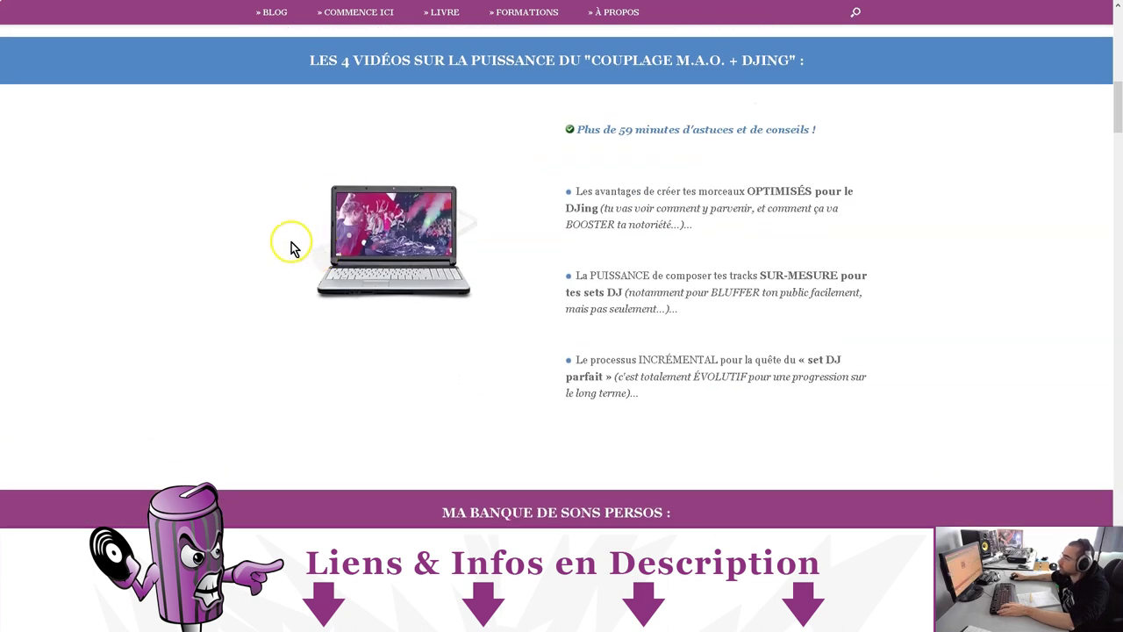